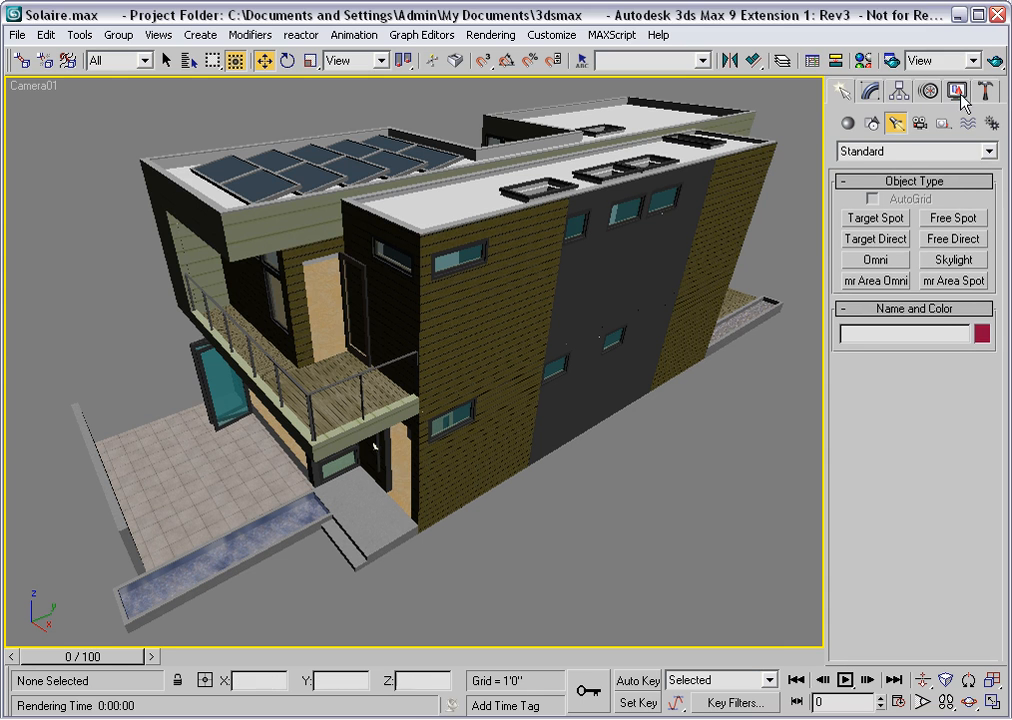
# Render the Camera01 view, clone the rendered frame window and place the clone directly below the original.
pyautogui.click(994, 61)
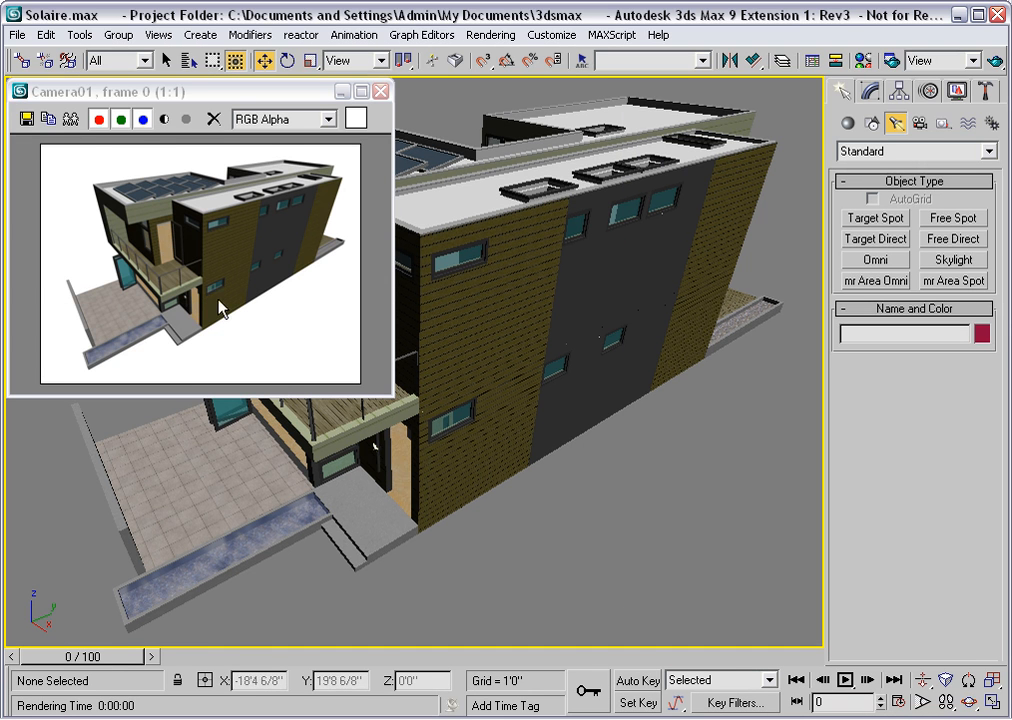
pyautogui.click(71, 119)
pyautogui.moveTo(401, 68)
pyautogui.mouseDown()
pyautogui.moveTo(397, 90)
pyautogui.moveTo(238, 312)
pyautogui.moveTo(226, 424)
pyautogui.moveTo(227, 407)
pyautogui.mouseUp()
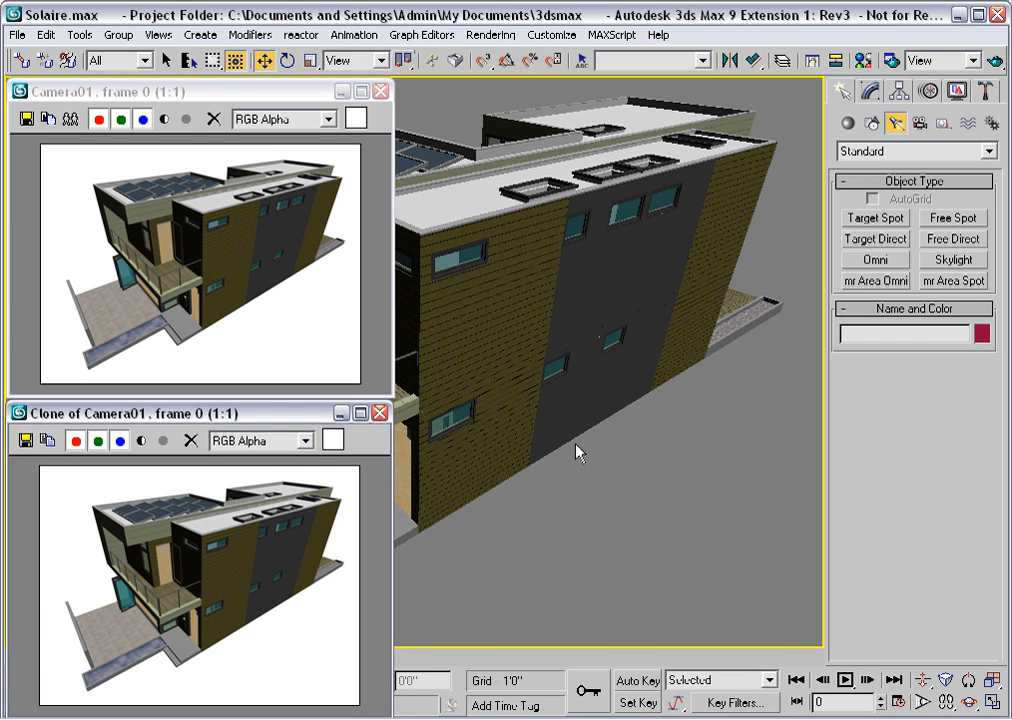
# Create a Skylight on the ground beside the house and assign the bitmap Panorama.jpg as its sky color map.
pyautogui.click(954, 260)
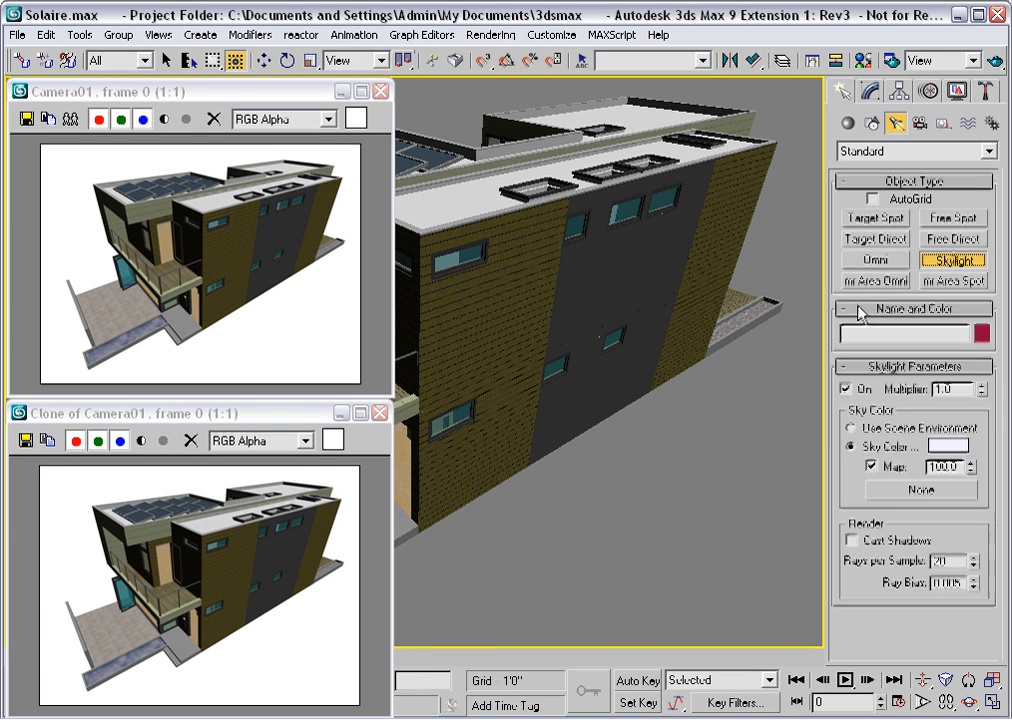
pyautogui.click(568, 488)
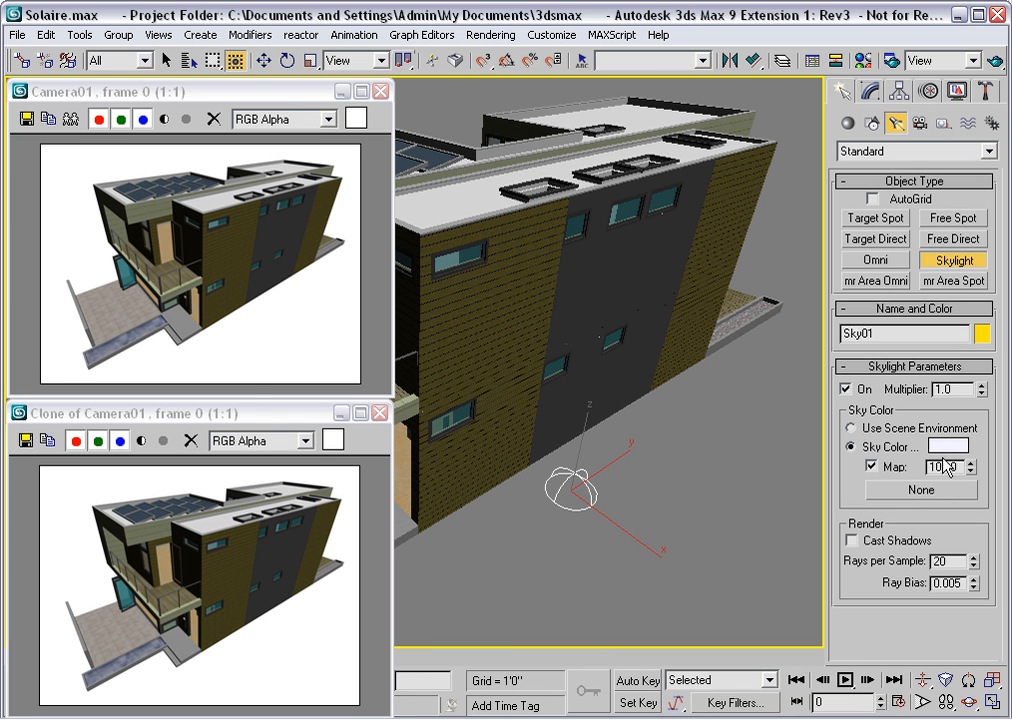
pyautogui.click(916, 497)
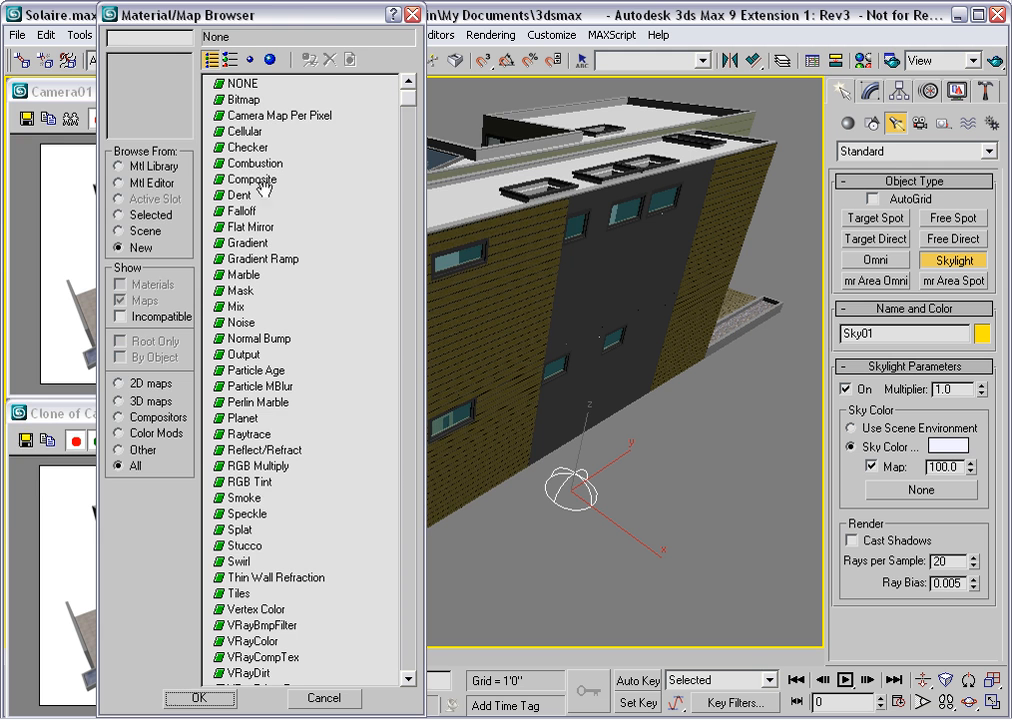
pyautogui.doubleClick(236, 99)
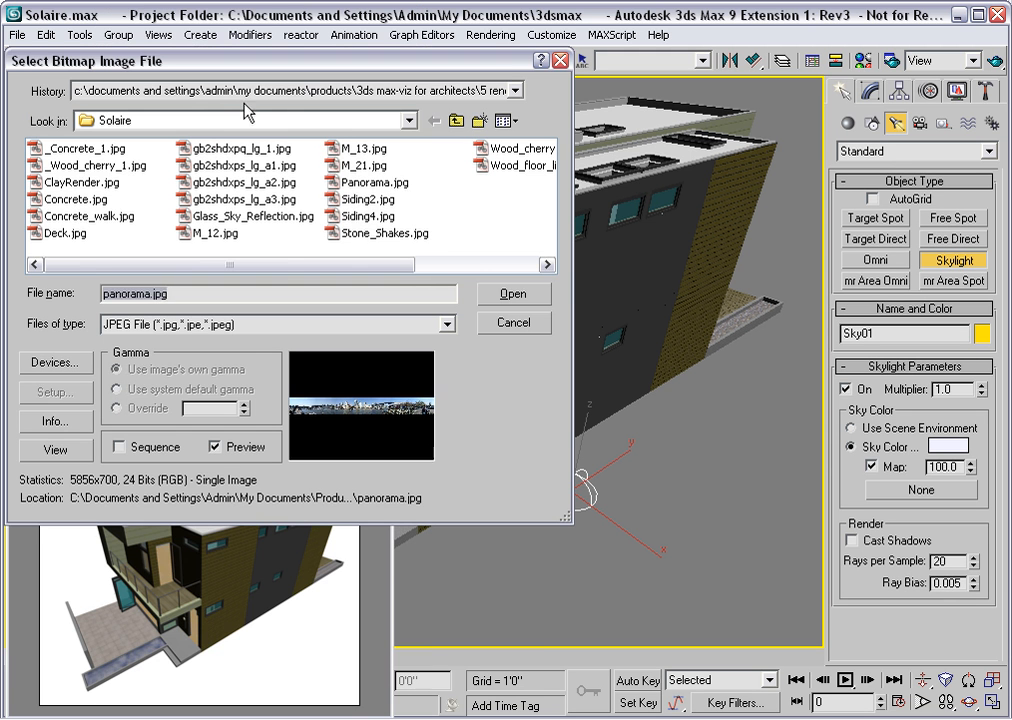
pyautogui.click(353, 184)
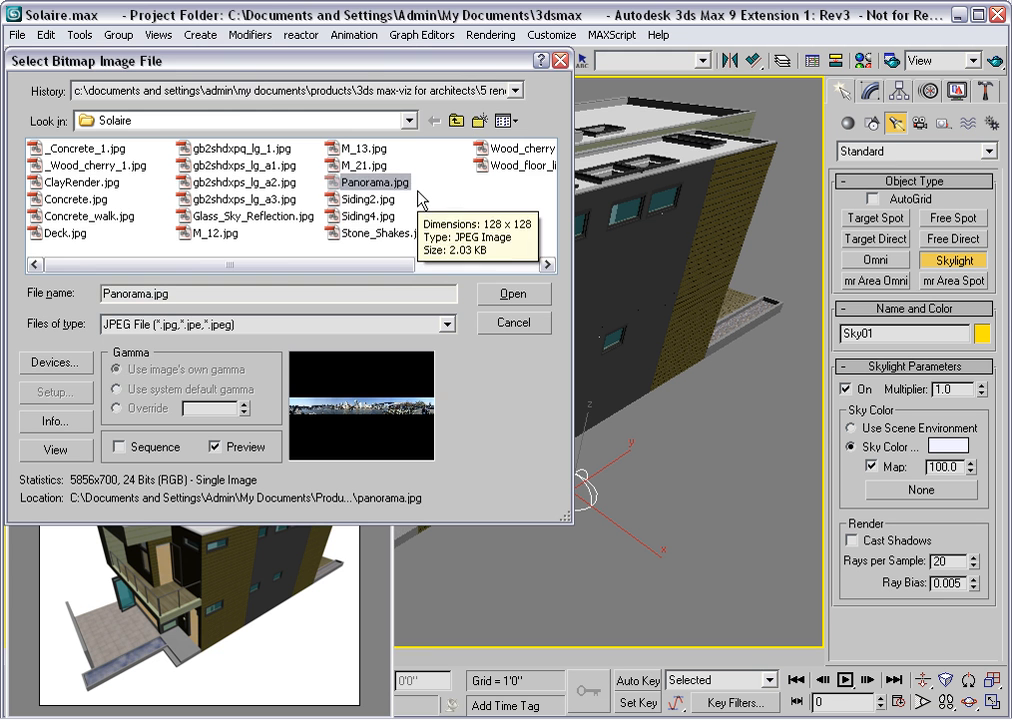
pyautogui.click(513, 296)
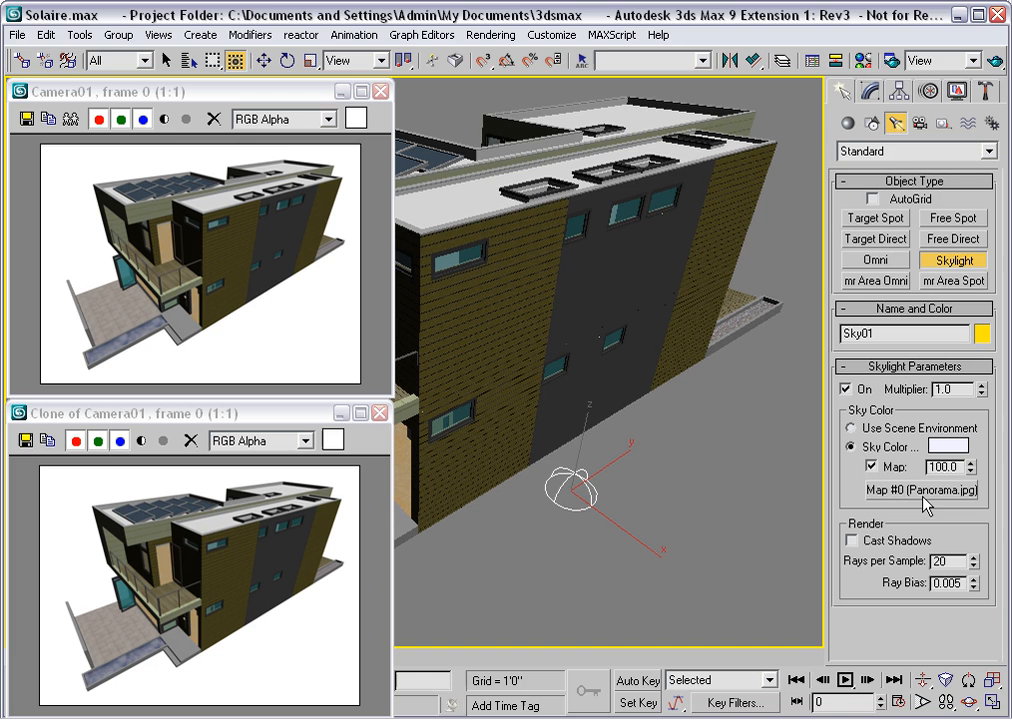
# Copy the skylight's Panorama.jpg map as an instance into the first Material Editor sample slot.
pyautogui.click(861, 62)
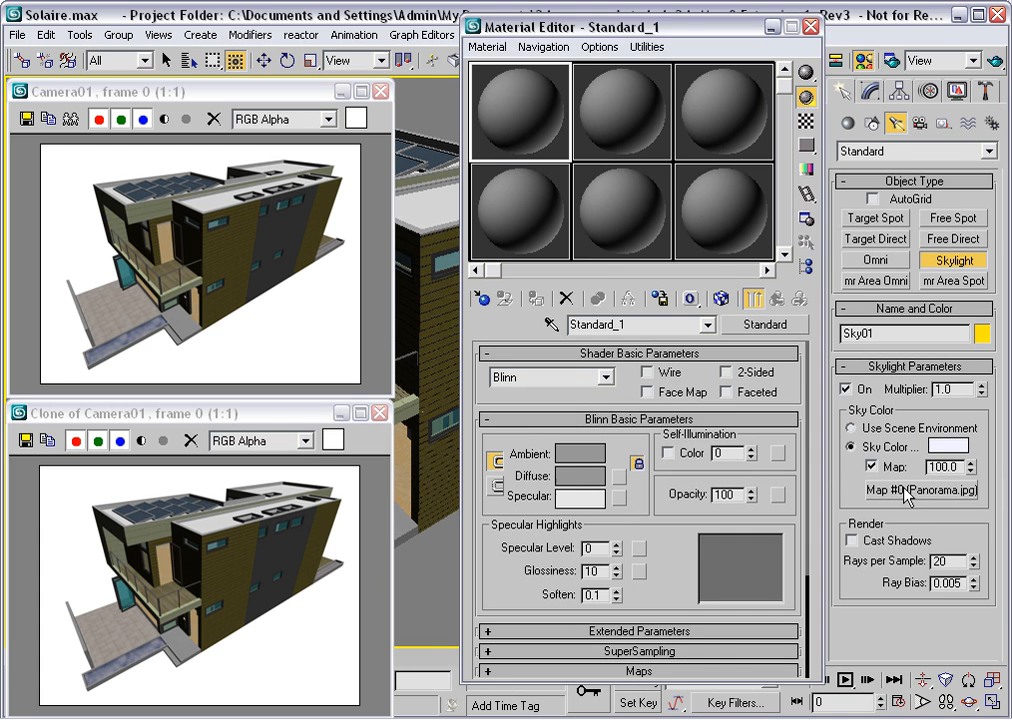
pyautogui.moveTo(908, 494); pyautogui.dragTo(520, 120)
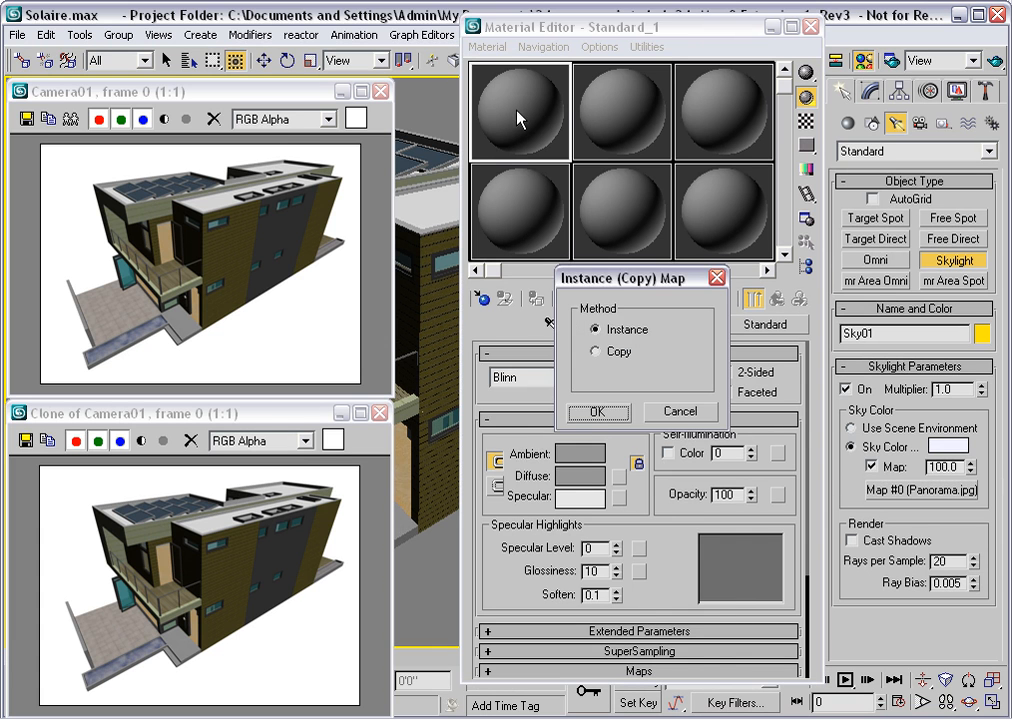
pyautogui.click(599, 412)
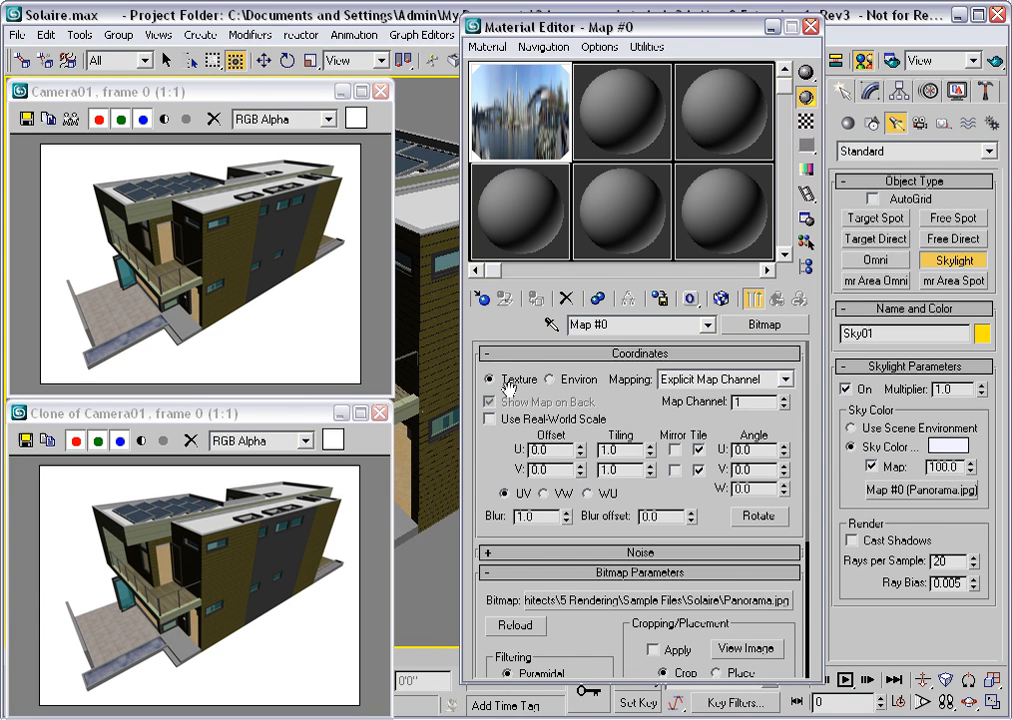
# Set the panorama map to Environ coordinates with Cylindrical Environment mapping, view its image and close the Material Editor.
pyautogui.click(550, 380)
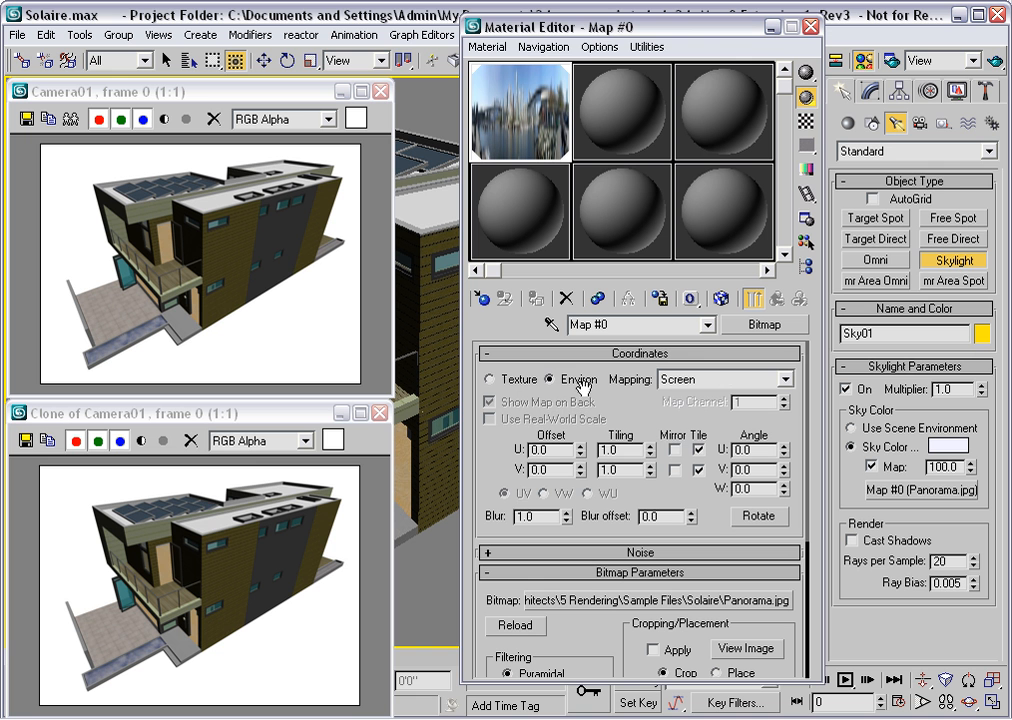
pyautogui.click(786, 379)
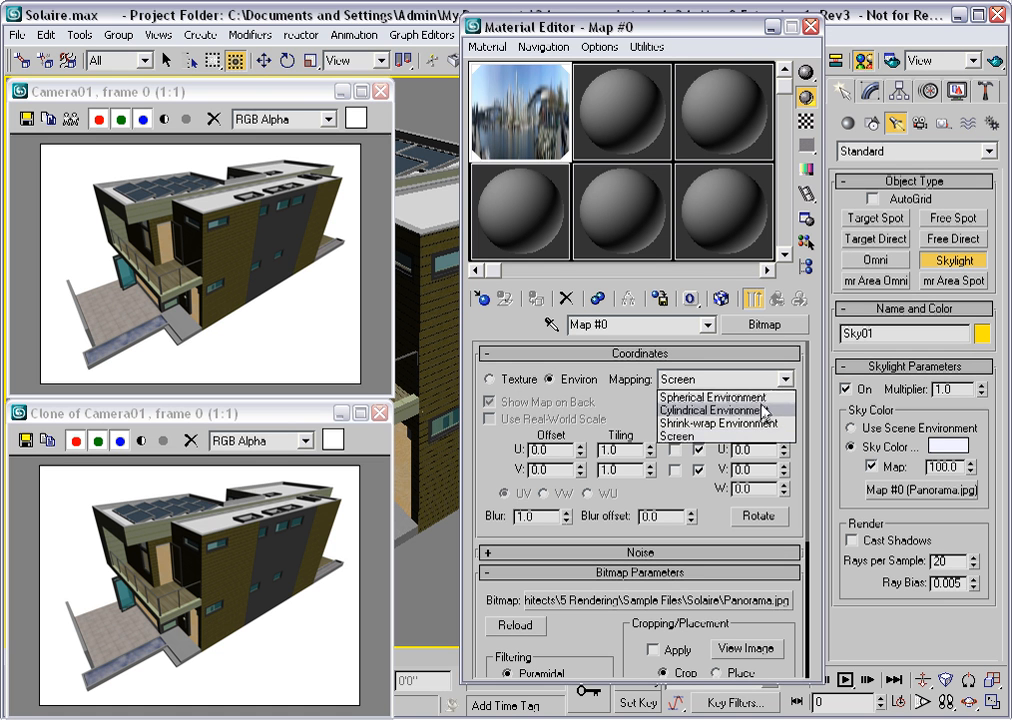
pyautogui.click(761, 411)
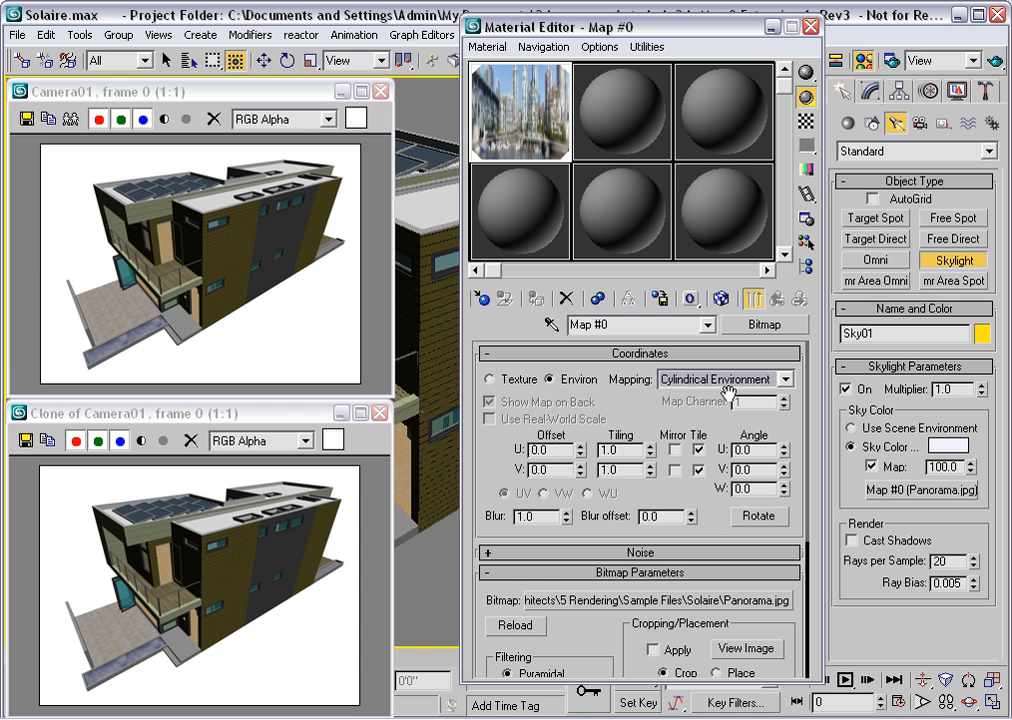
pyautogui.click(750, 649)
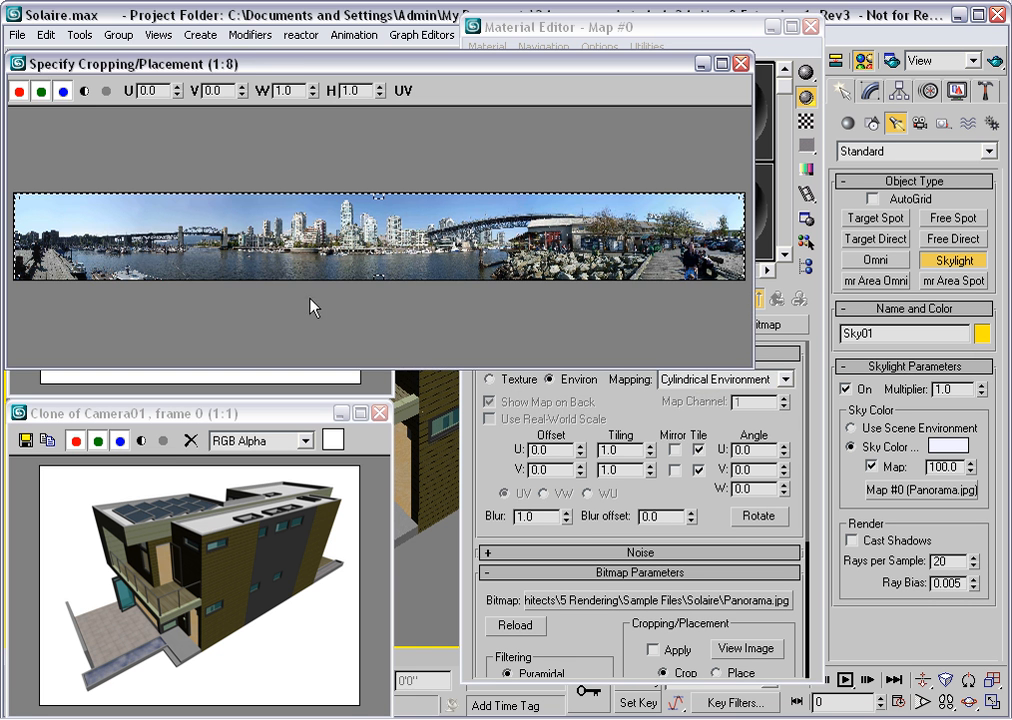
pyautogui.click(741, 64)
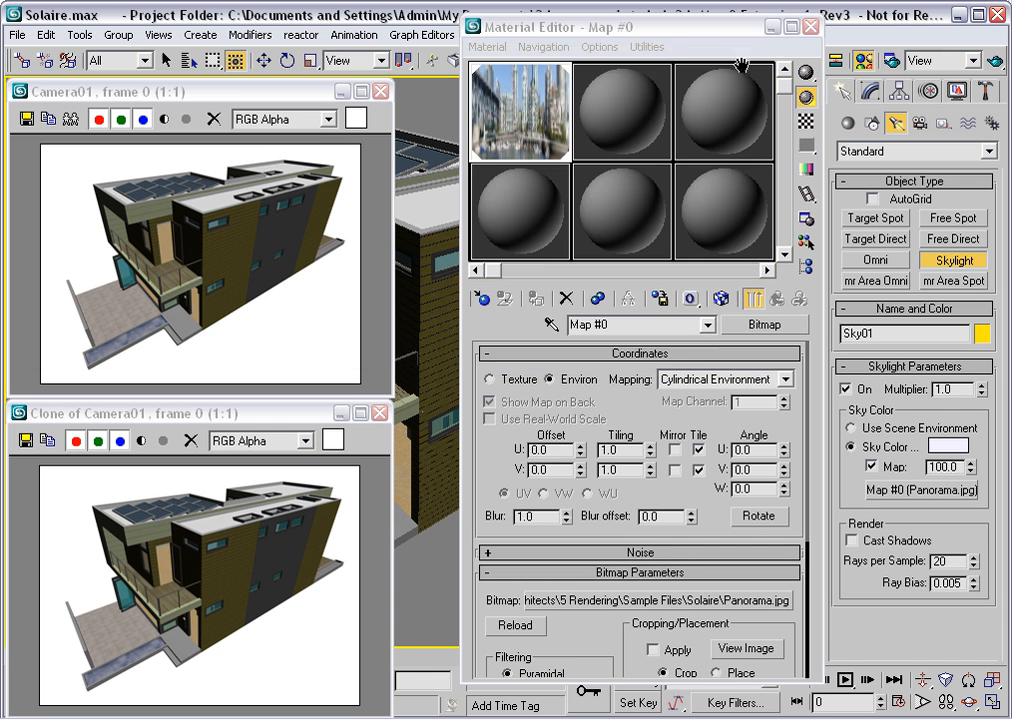
pyautogui.click(810, 27)
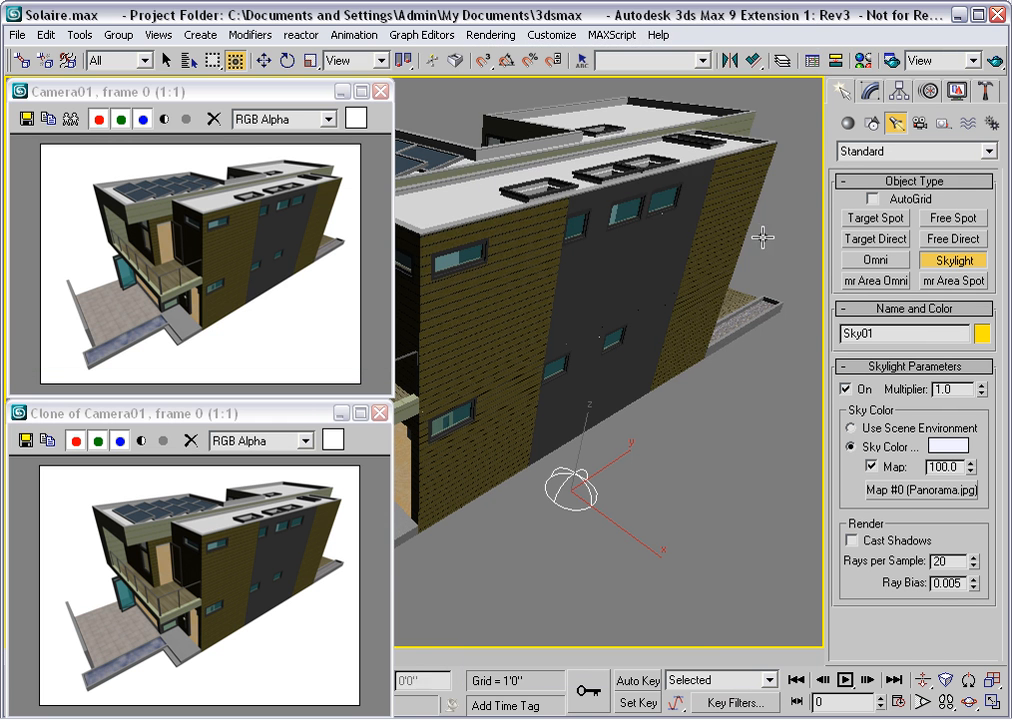
# Render the skylit Camera01 view, clone the frame window and place the clone beside the original render.
pyautogui.click(996, 62)
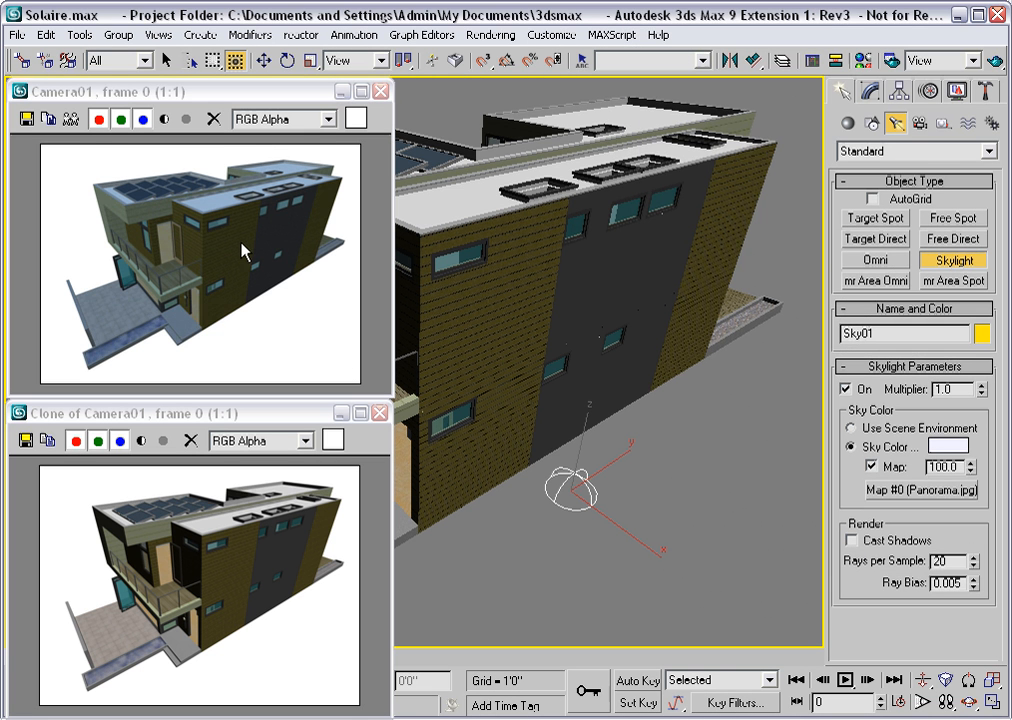
pyautogui.click(70, 121)
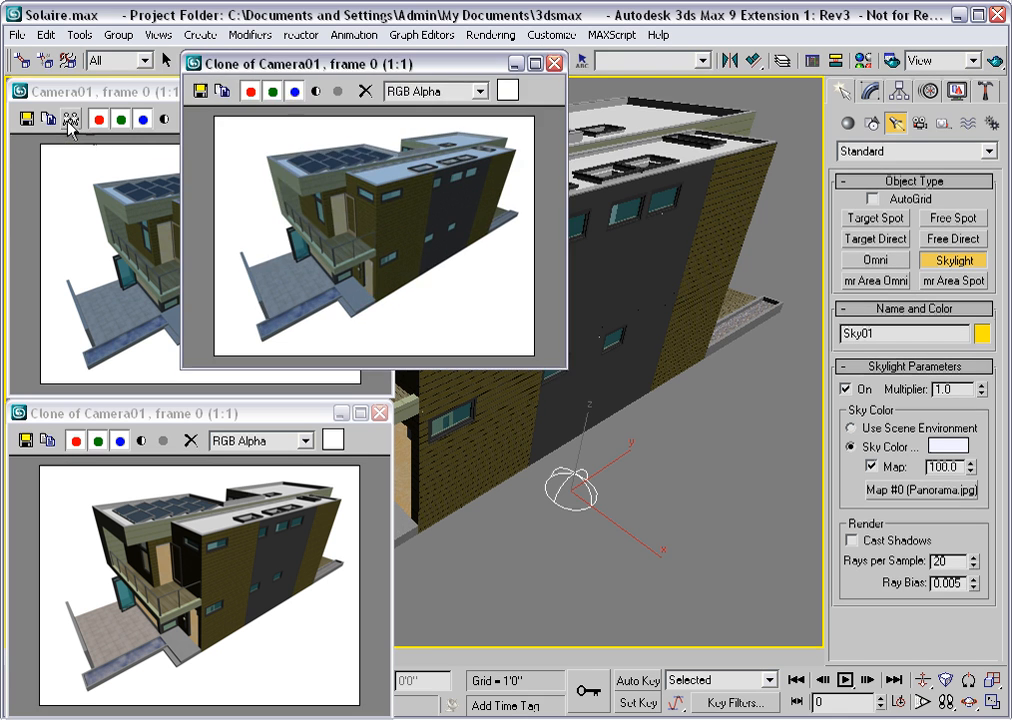
pyautogui.moveTo(349, 69)
pyautogui.mouseDown()
pyautogui.moveTo(541, 69)
pyautogui.moveTo(566, 99)
pyautogui.mouseUp()
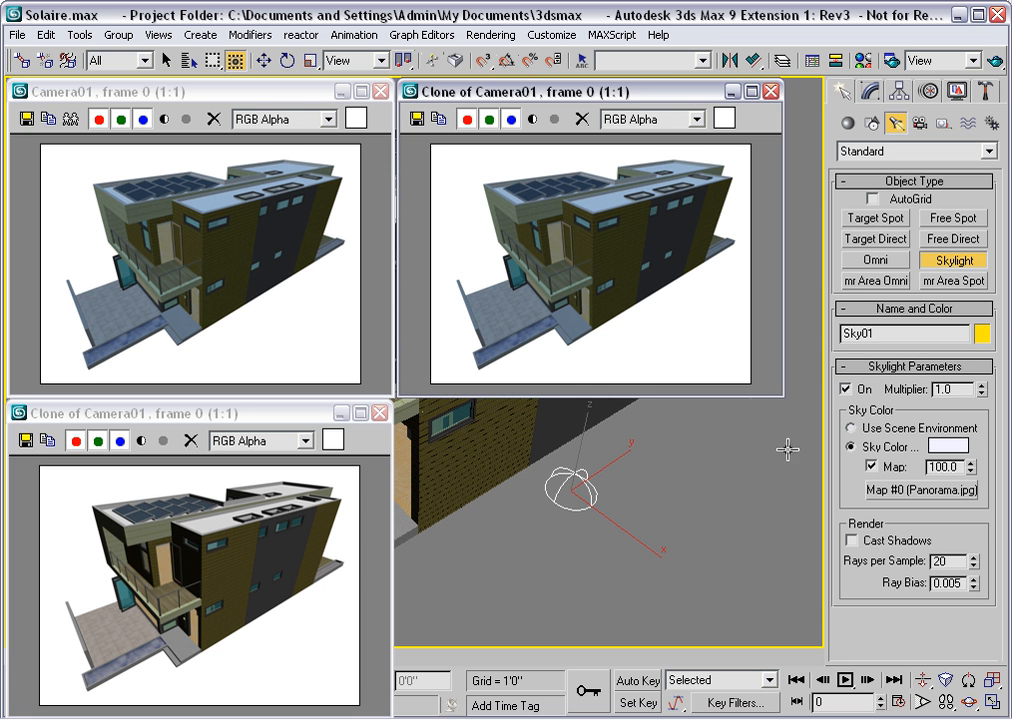
# Leave the skylight's Cast Shadows option off and choose Light Tracer as the advanced lighting plug-in for rendering.
pyautogui.click(851, 541)
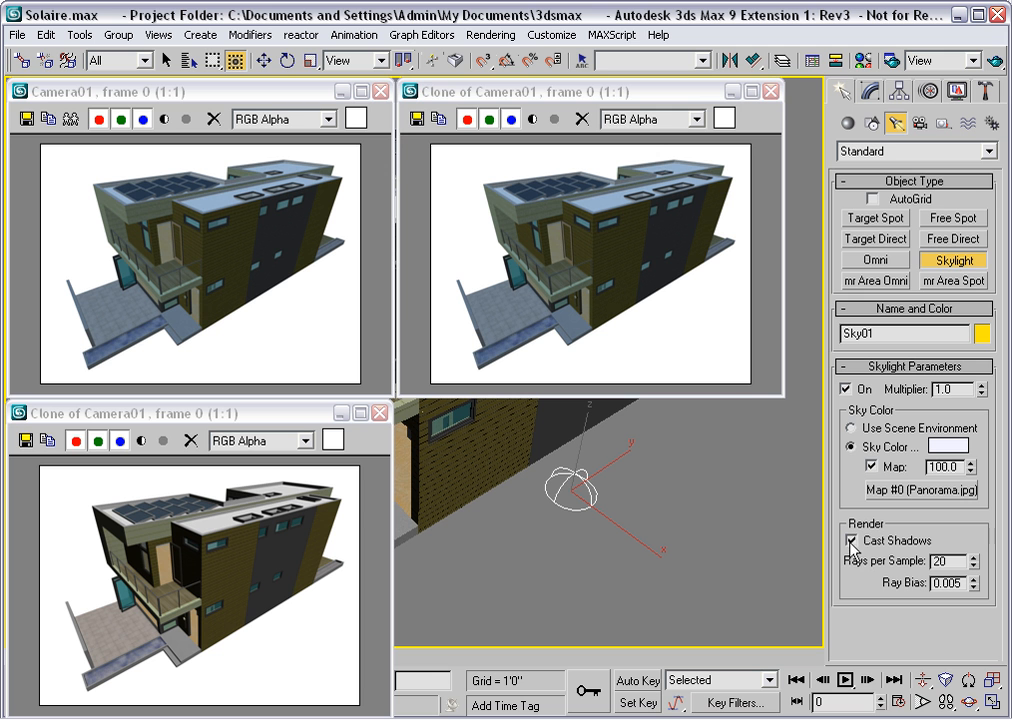
pyautogui.click(851, 541)
pyautogui.click(891, 61)
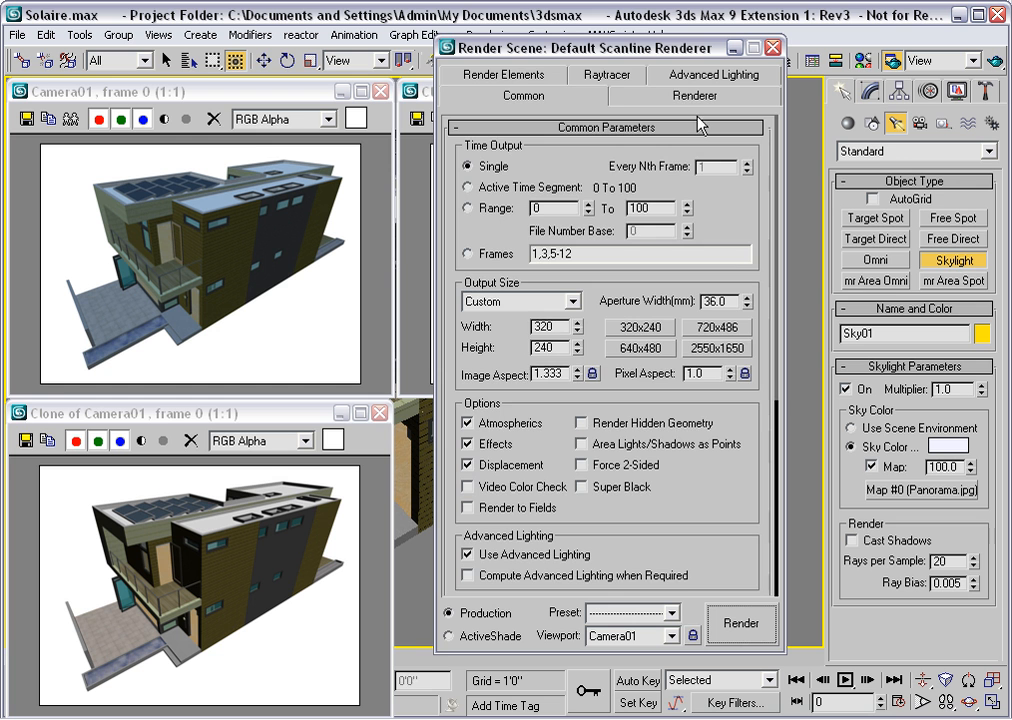
pyautogui.click(710, 72)
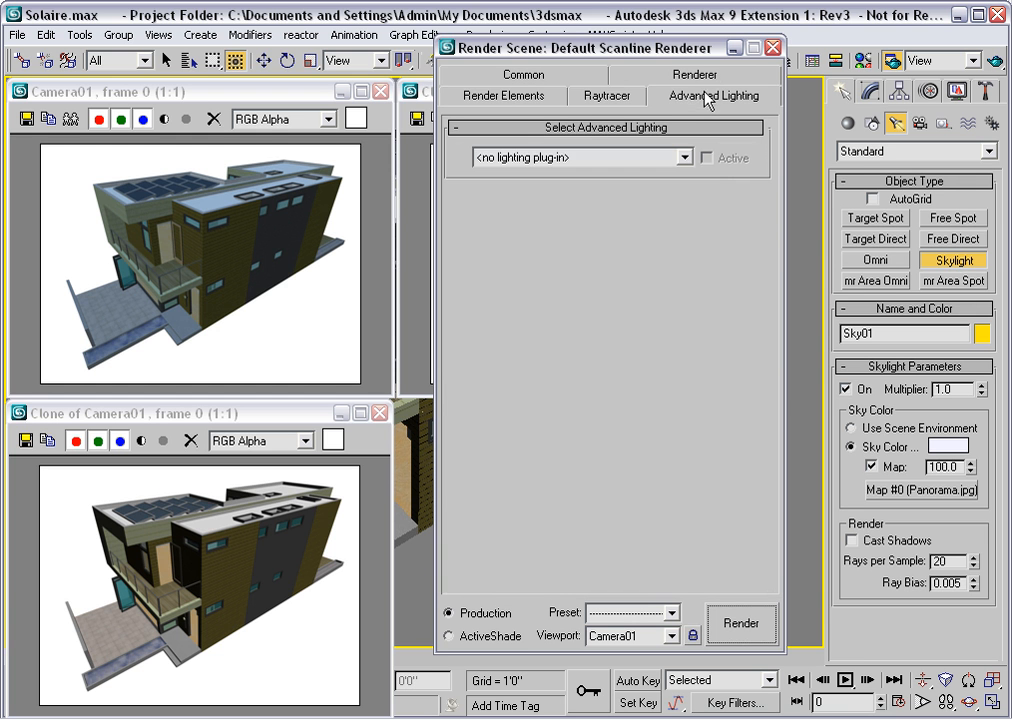
pyautogui.click(684, 157)
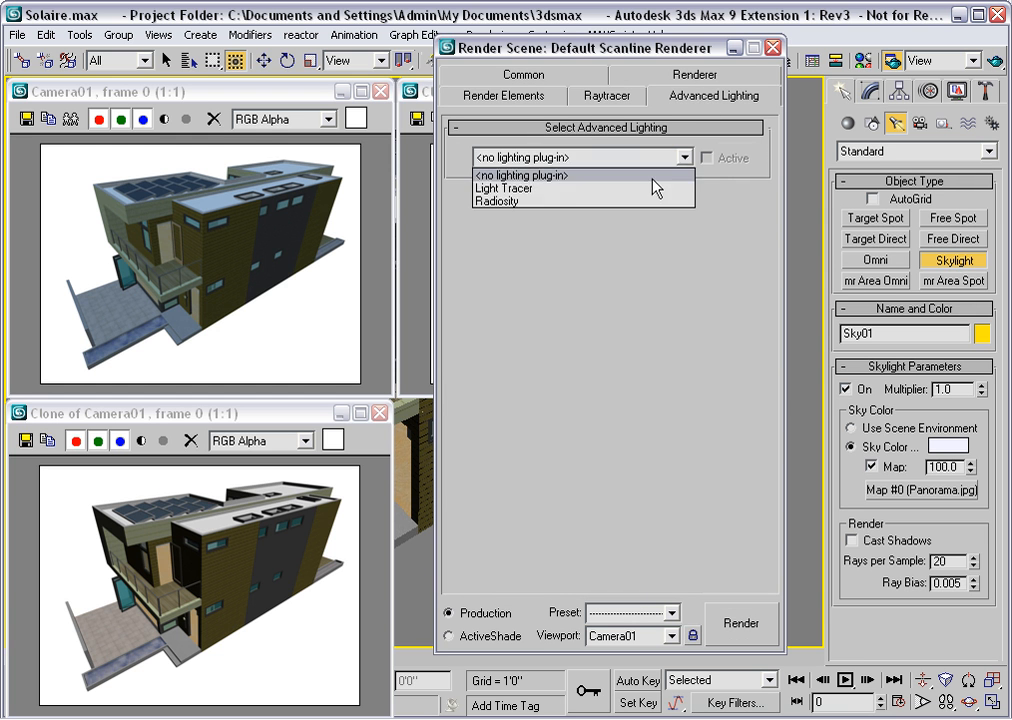
pyautogui.click(543, 189)
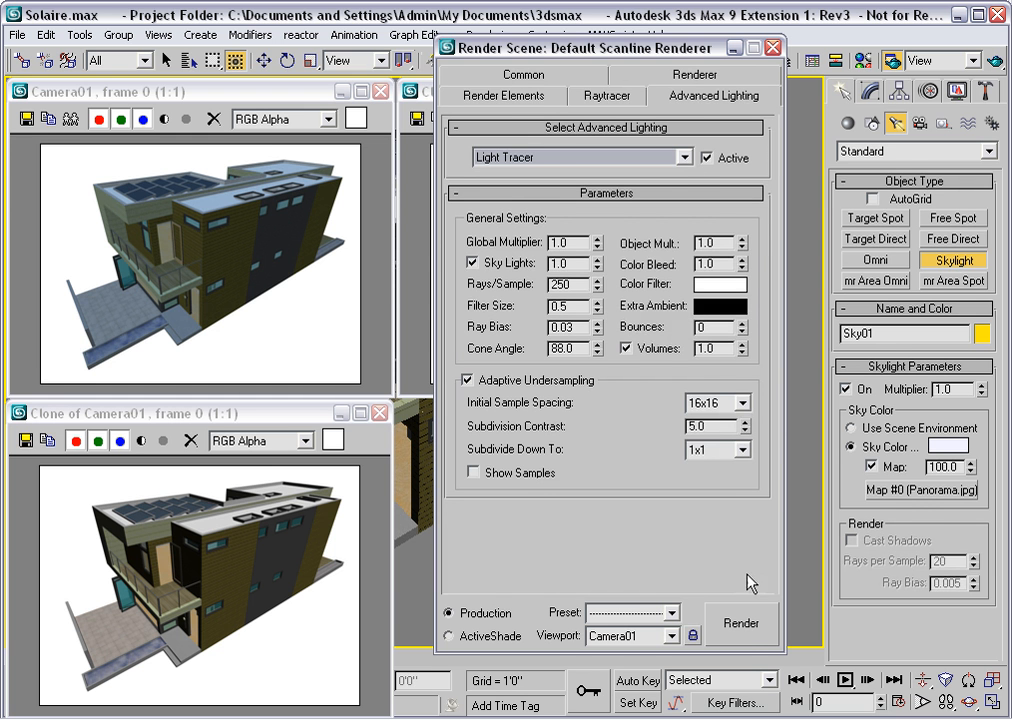
# Try rendering the Camera01 view with the Light Tracer, stop it partway and close the render settings.
pyautogui.click(742, 624)
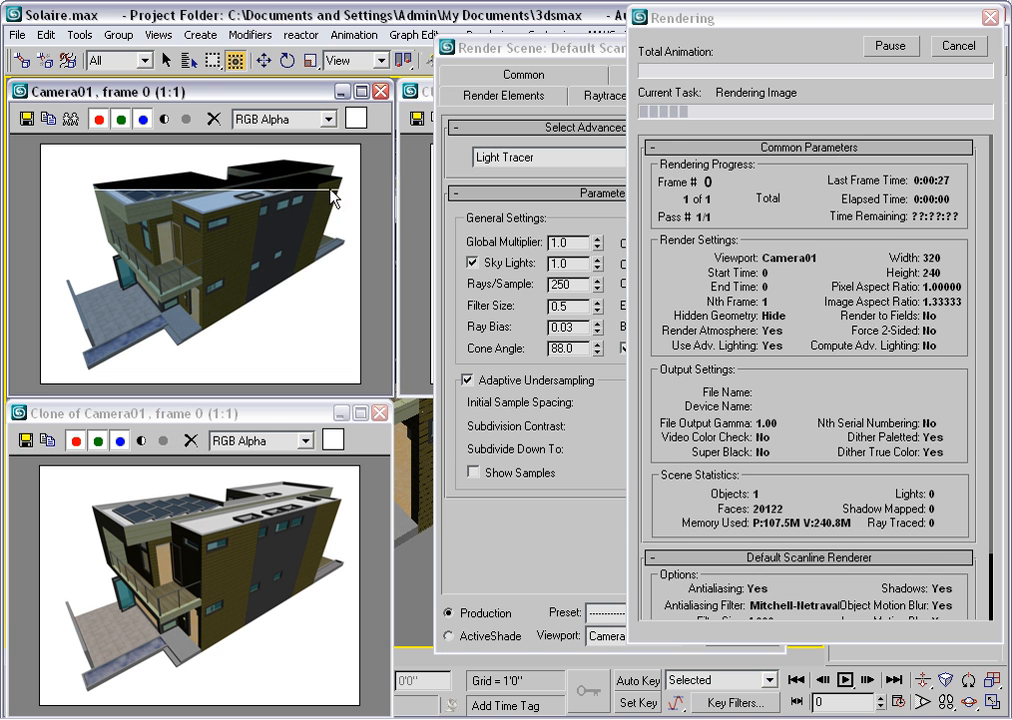
pyautogui.click(958, 47)
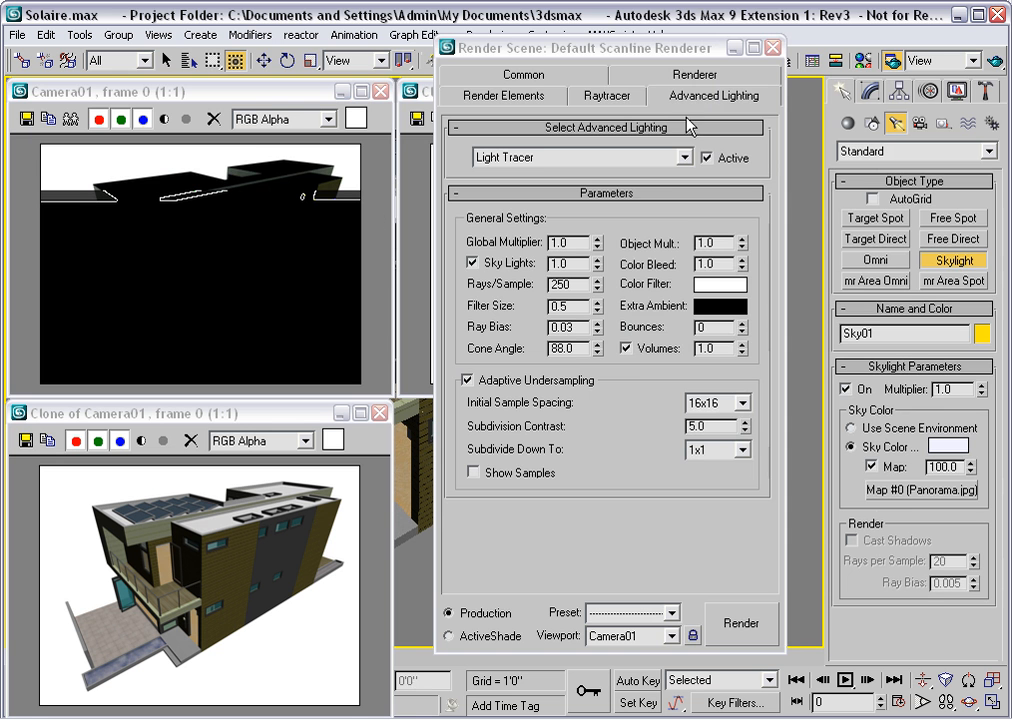
pyautogui.click(774, 47)
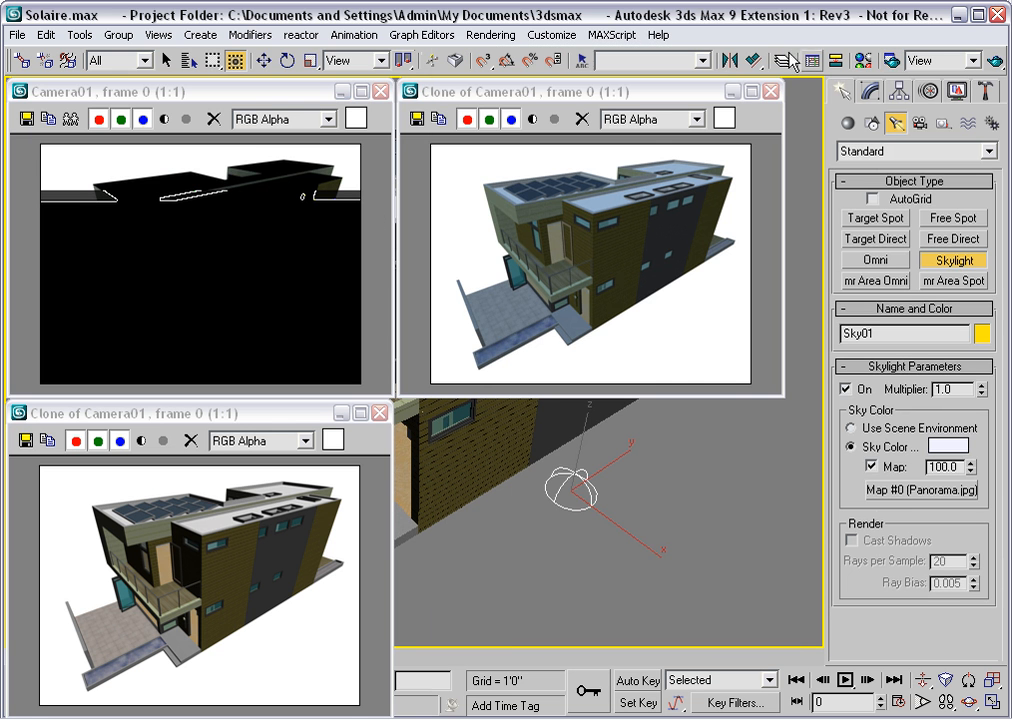
# Run the MAXScript utility Fix Materials for Clay Render on the house model.
pyautogui.click(987, 92)
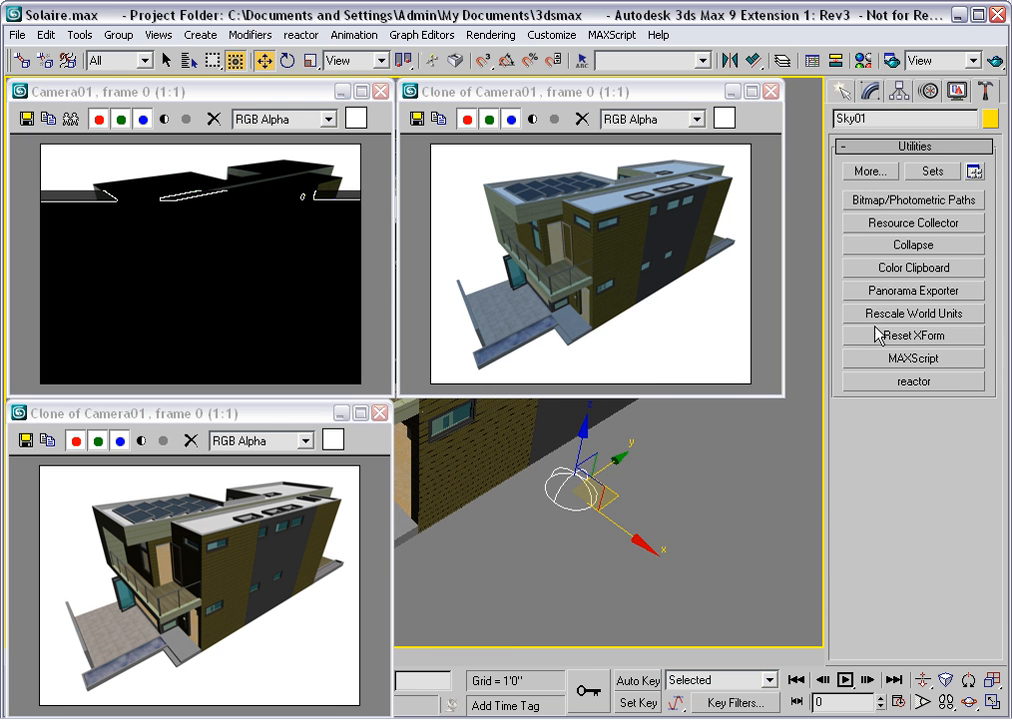
pyautogui.click(870, 360)
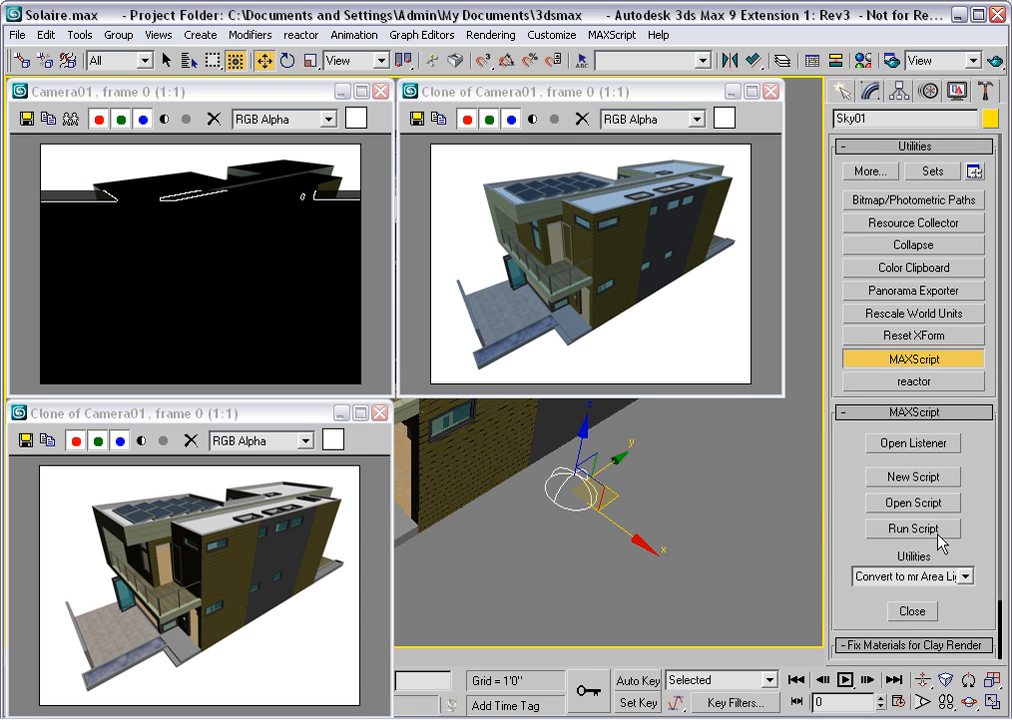
pyautogui.click(965, 577)
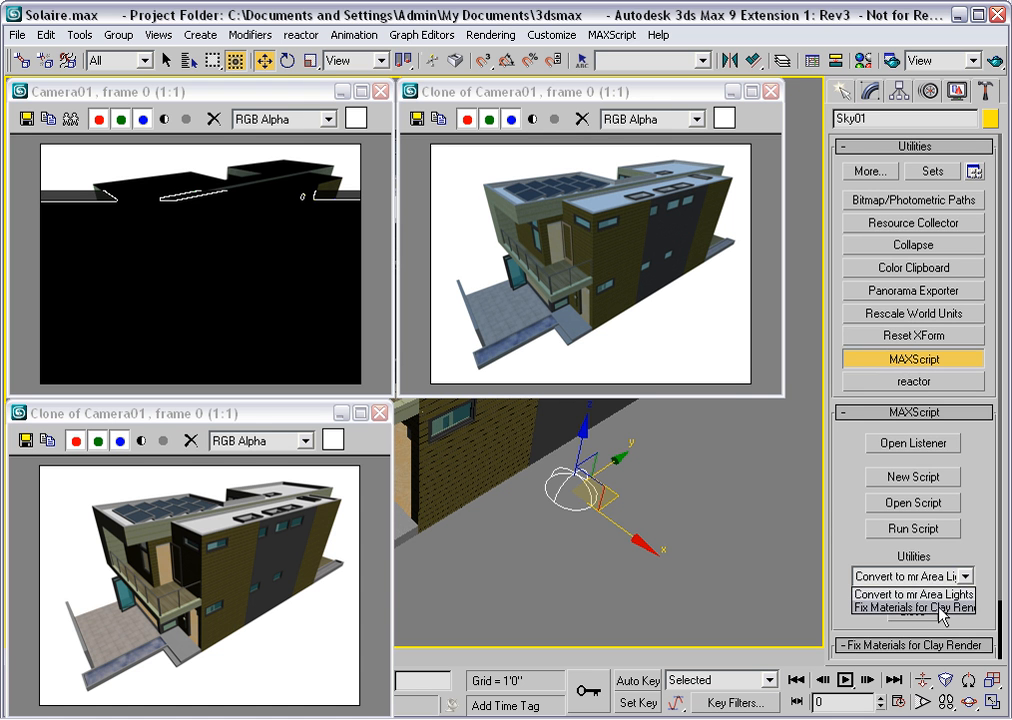
pyautogui.click(948, 607)
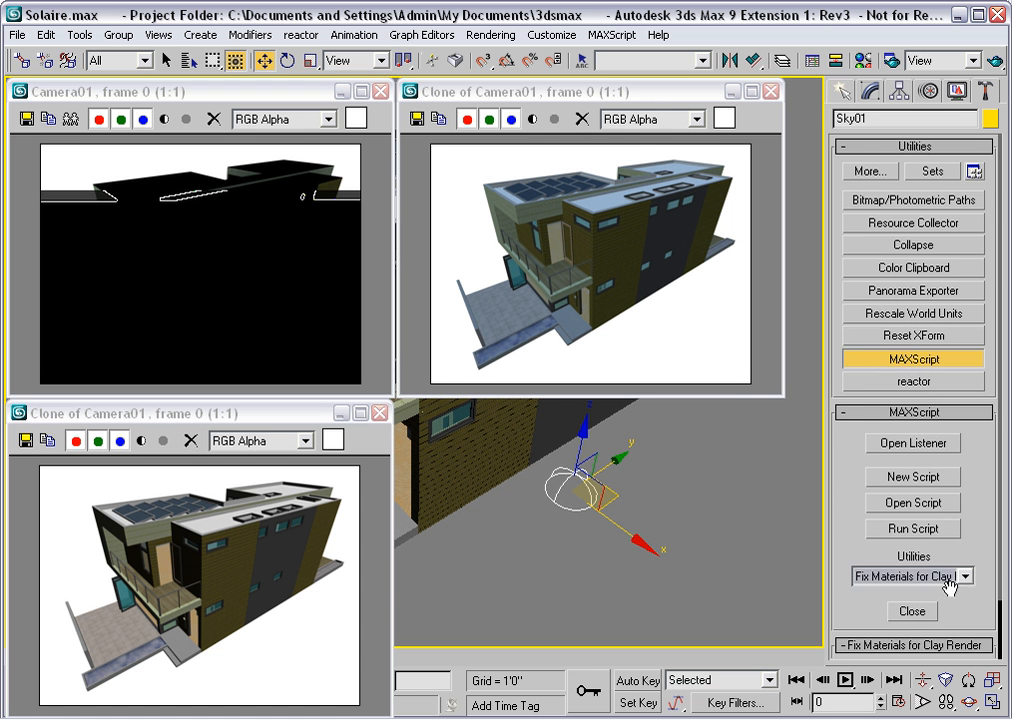
pyautogui.scroll(-2, 960, 432)
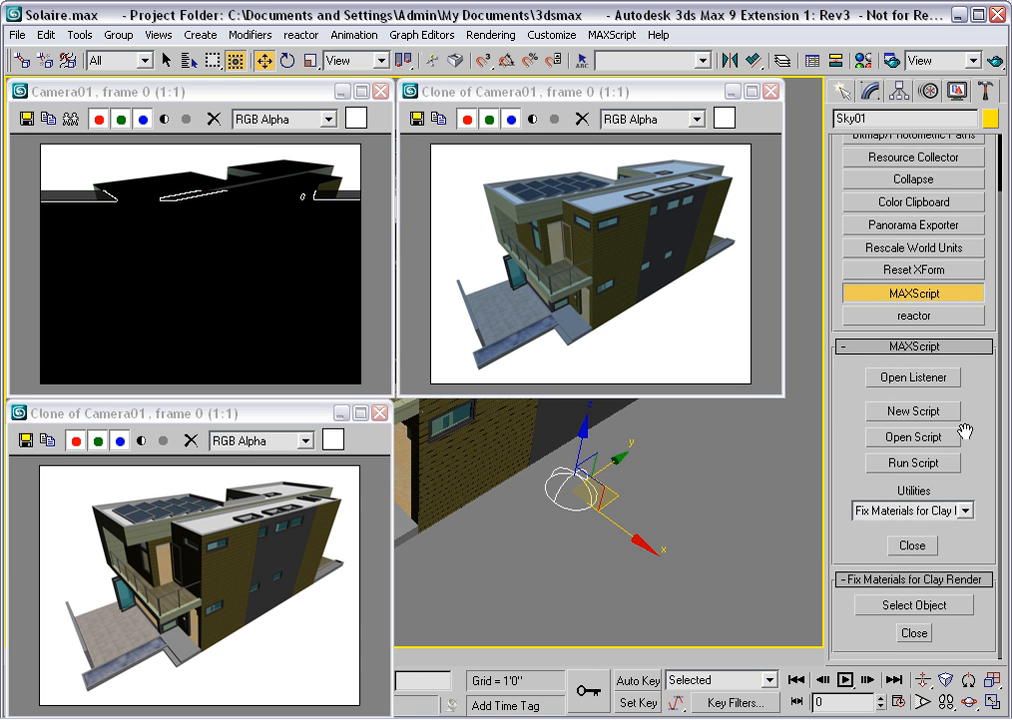
pyautogui.click(906, 605)
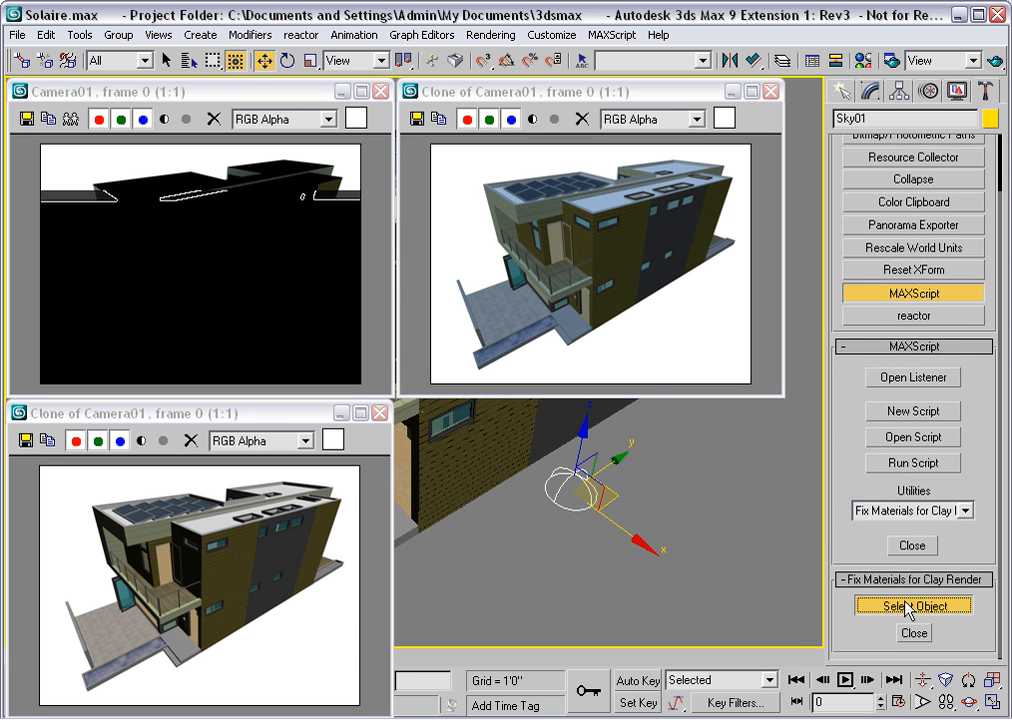
pyautogui.click(480, 444)
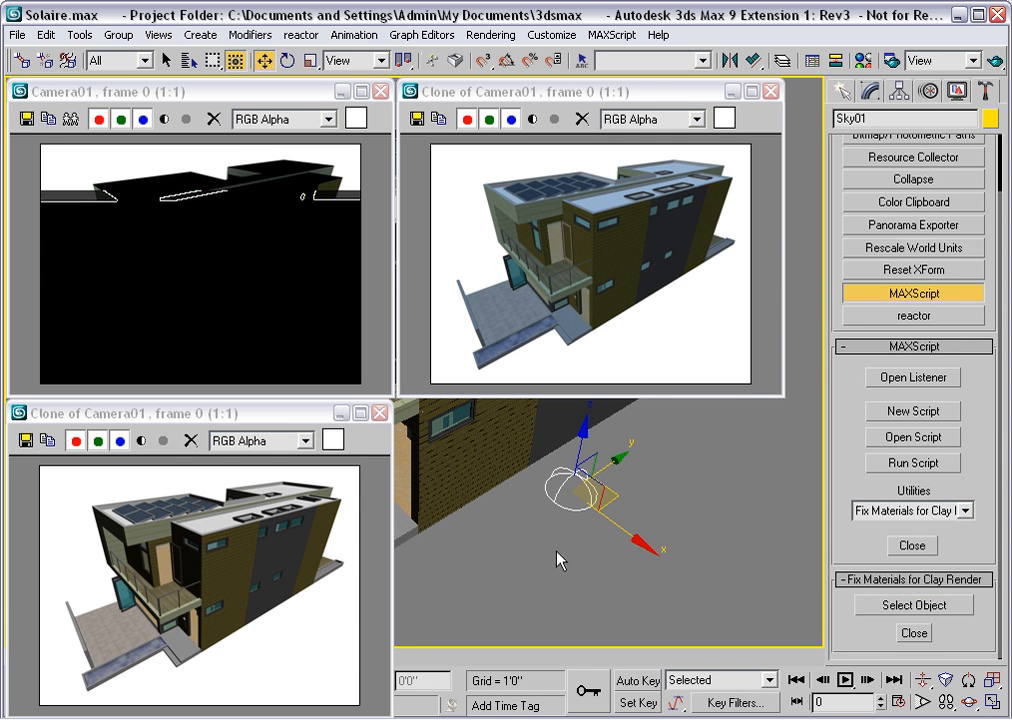
# Render the Camera01 view with the Light Tracer and add a Brightness and Contrast render effect to the scene.
pyautogui.click(994, 62)
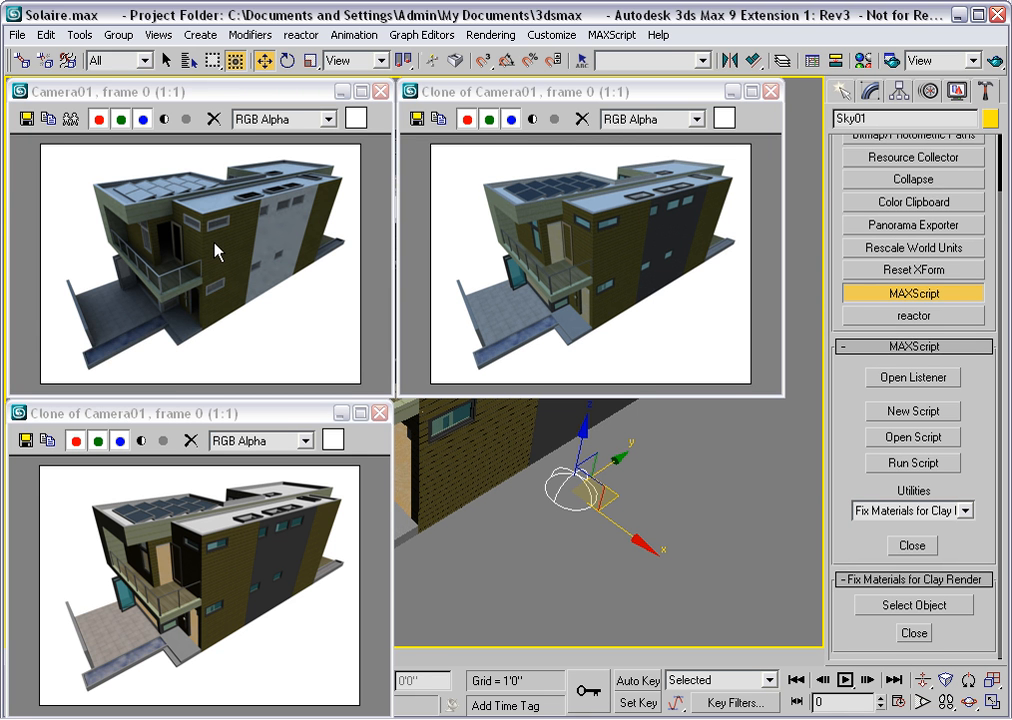
pyautogui.click(490, 34)
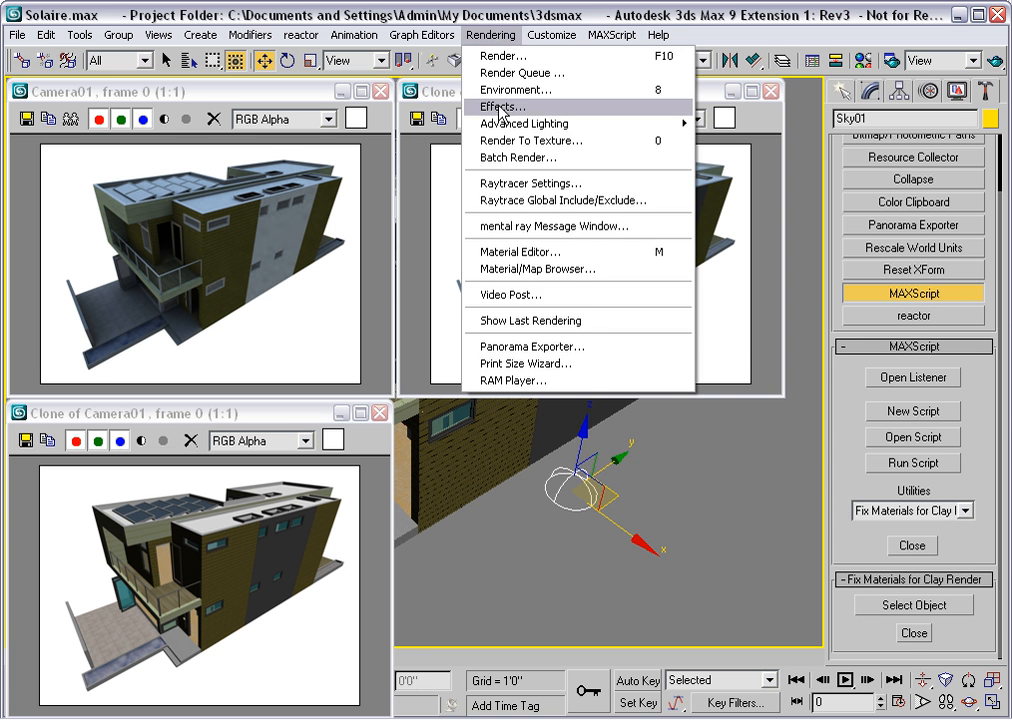
pyautogui.click(529, 110)
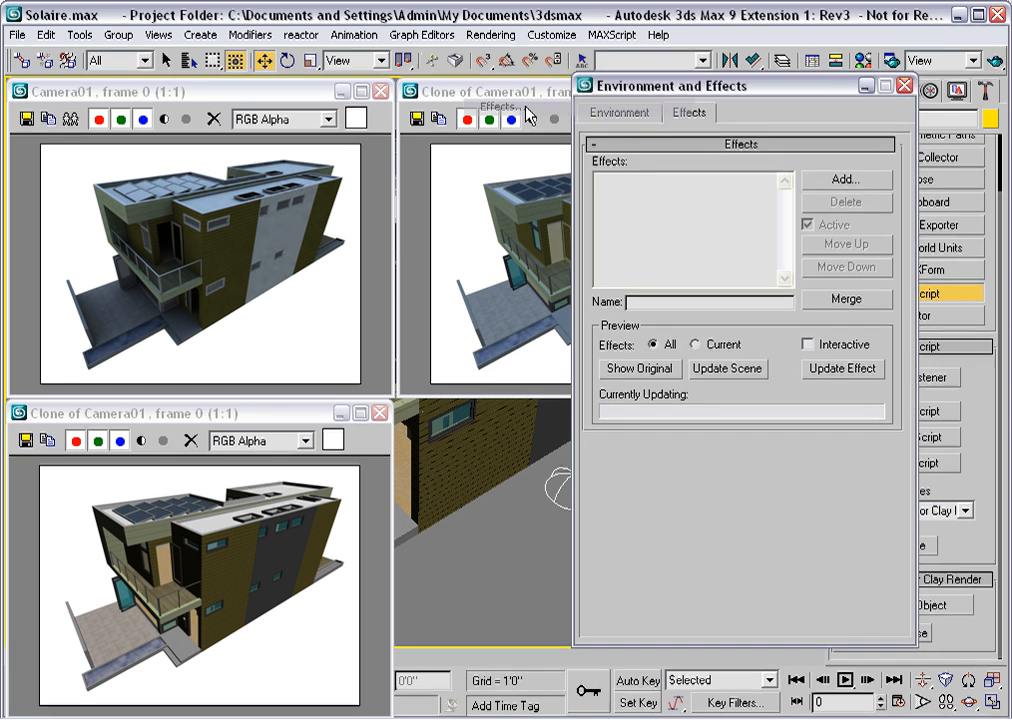
pyautogui.click(827, 180)
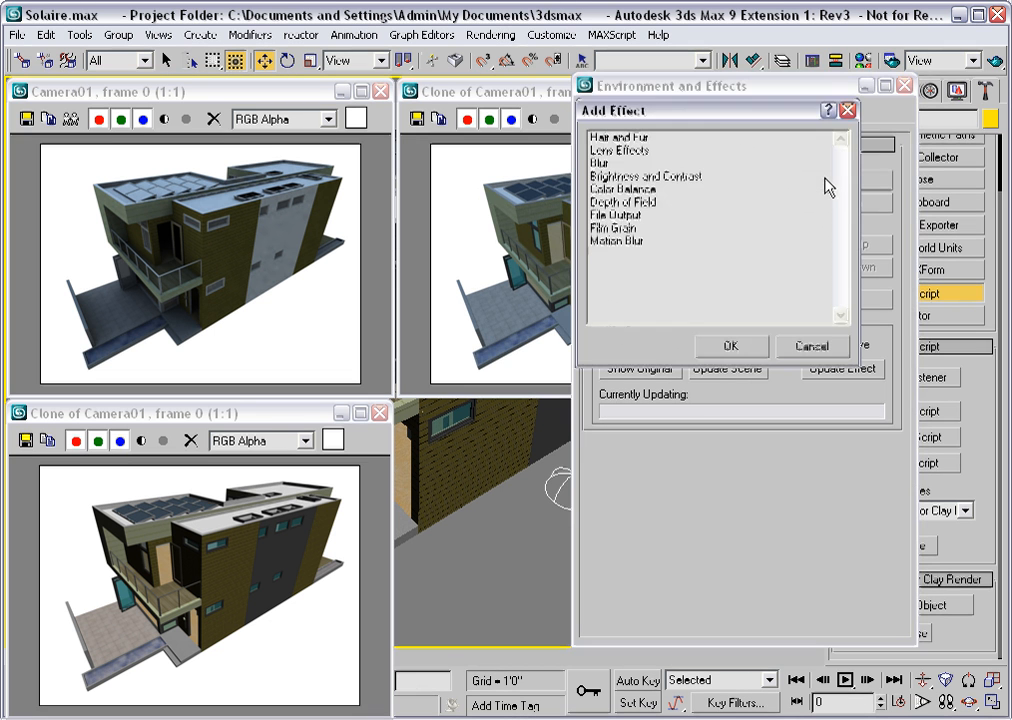
pyautogui.doubleClick(642, 177)
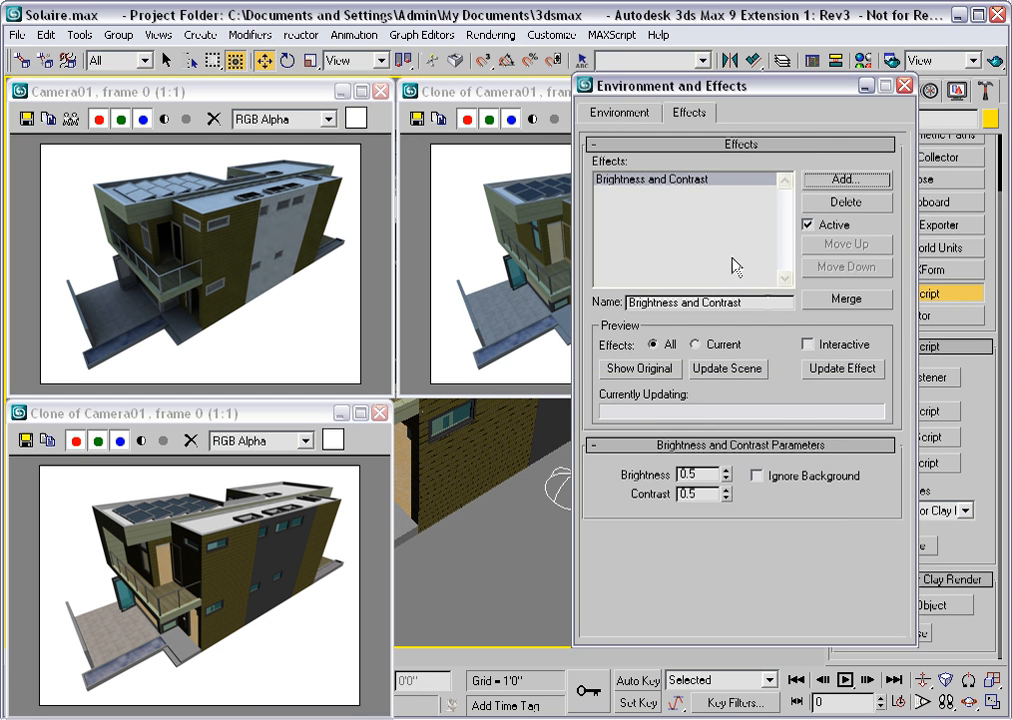
# Turn on the interactive effects preview and set Brightness to 0.93 and Contrast to 0.65.
pyautogui.click(808, 344)
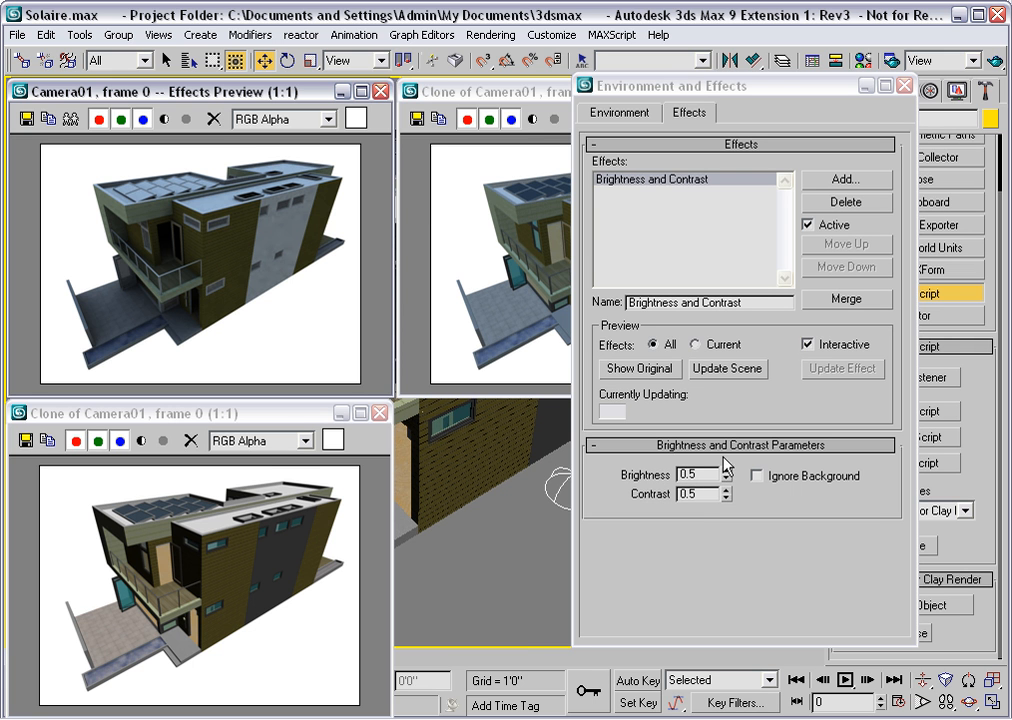
pyautogui.moveTo(726, 472); pyautogui.dragTo(725, 435)
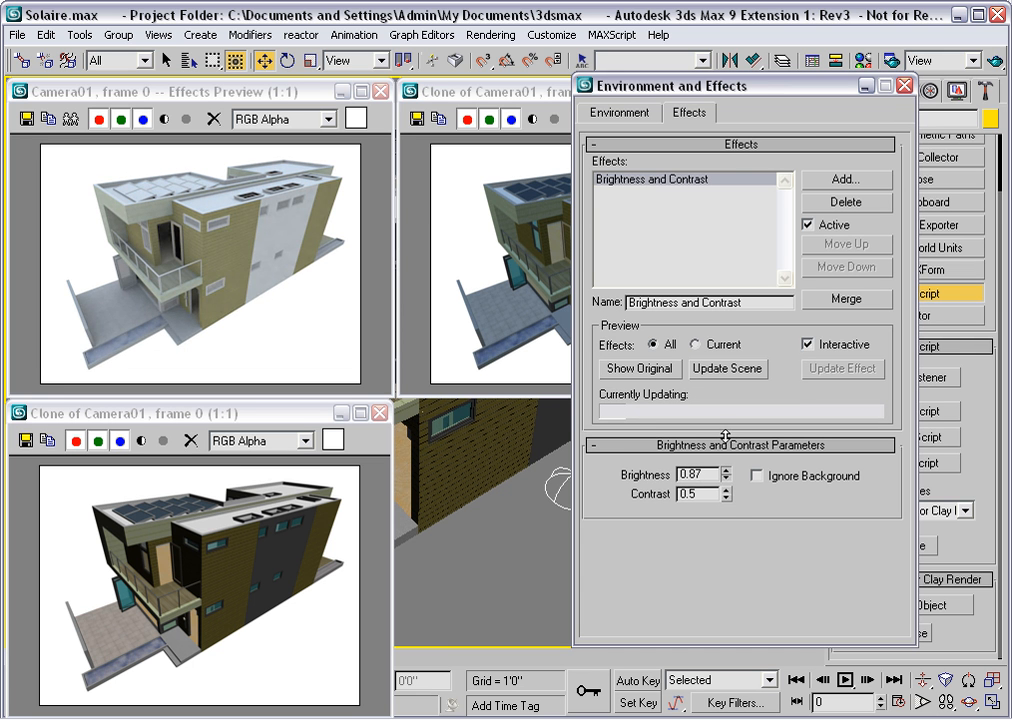
pyautogui.moveTo(725, 497); pyautogui.dragTo(726, 464)
pyautogui.click(725, 470)
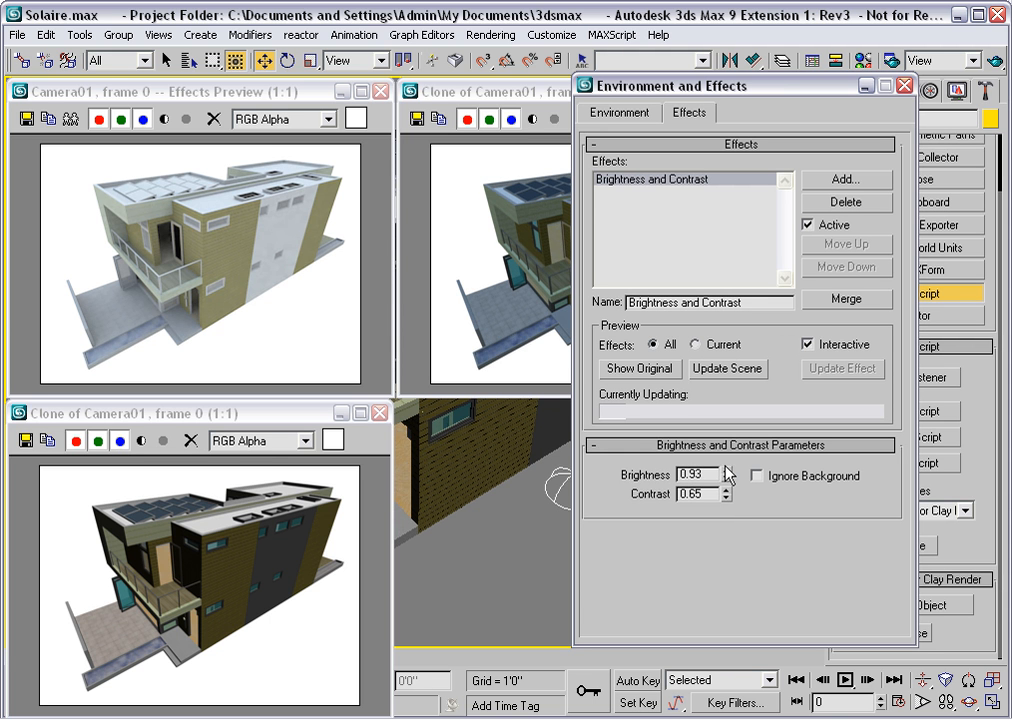